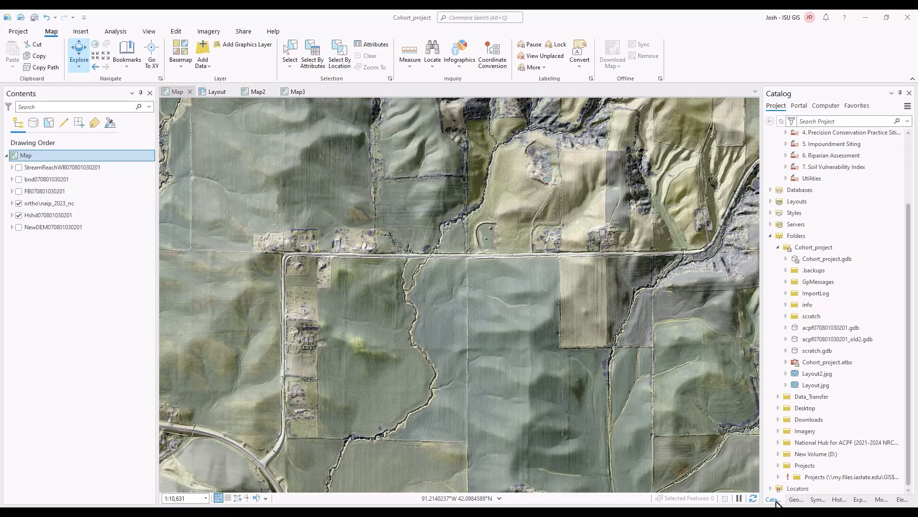
pyautogui.doubleClick(829, 326)
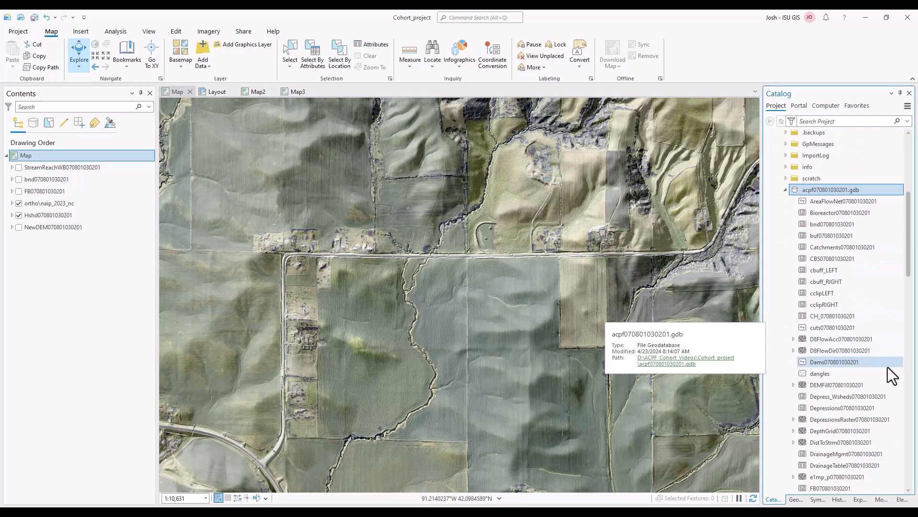
pyautogui.scroll(-2, 888, 367)
pyautogui.click(852, 432)
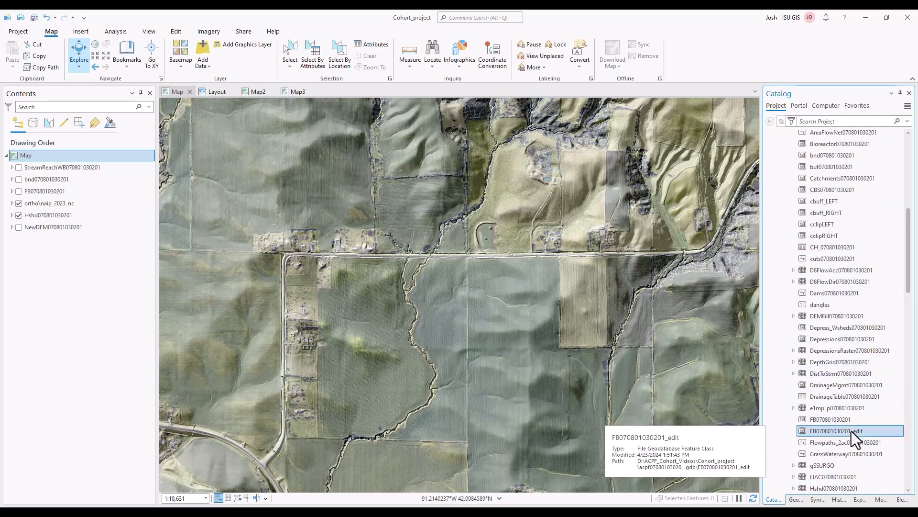
pyautogui.moveTo(852, 431); pyautogui.dragTo(553, 380)
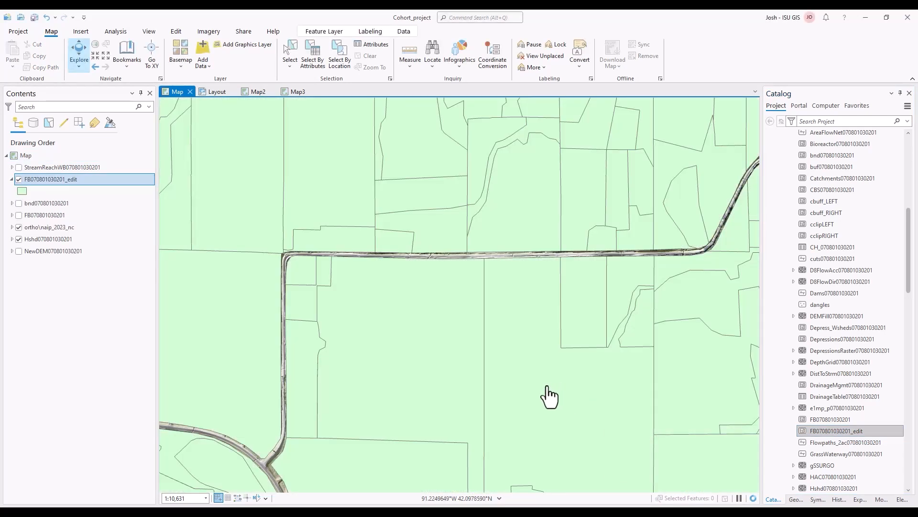
pyautogui.scroll(12, 822, 297)
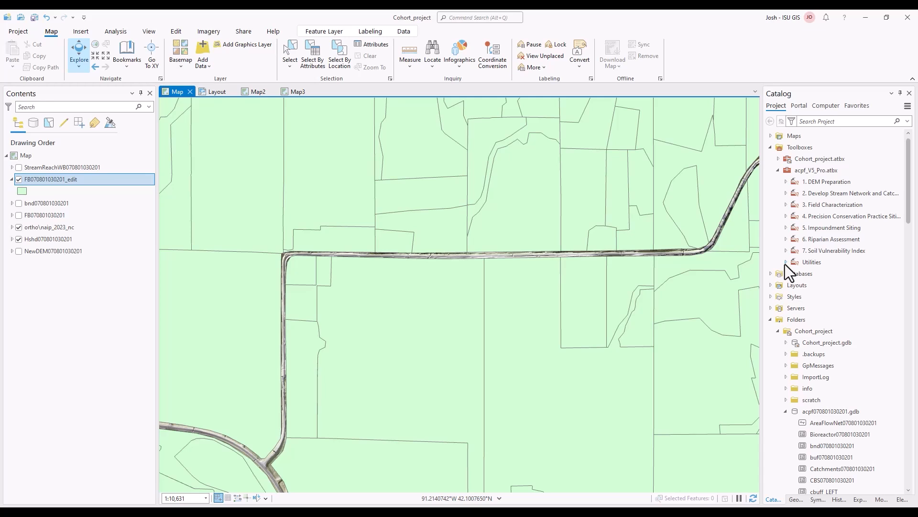
pyautogui.click(786, 266)
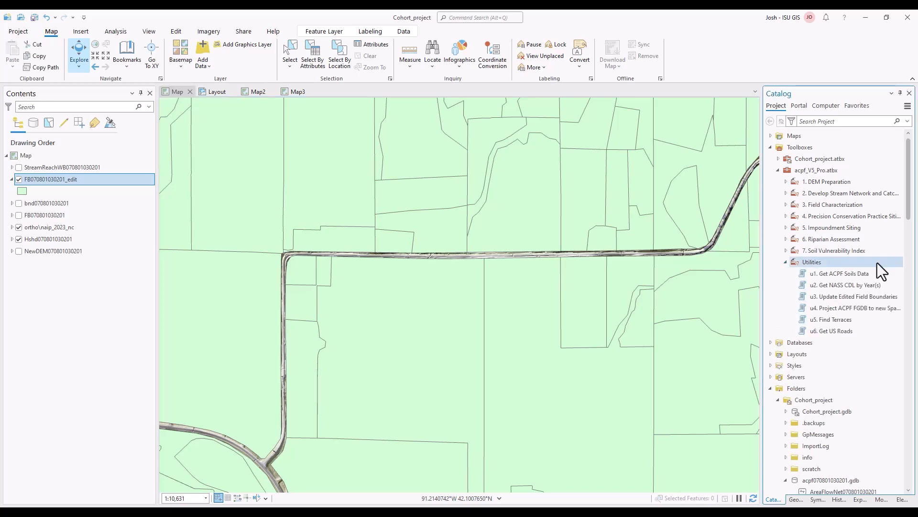
pyautogui.doubleClick(867, 296)
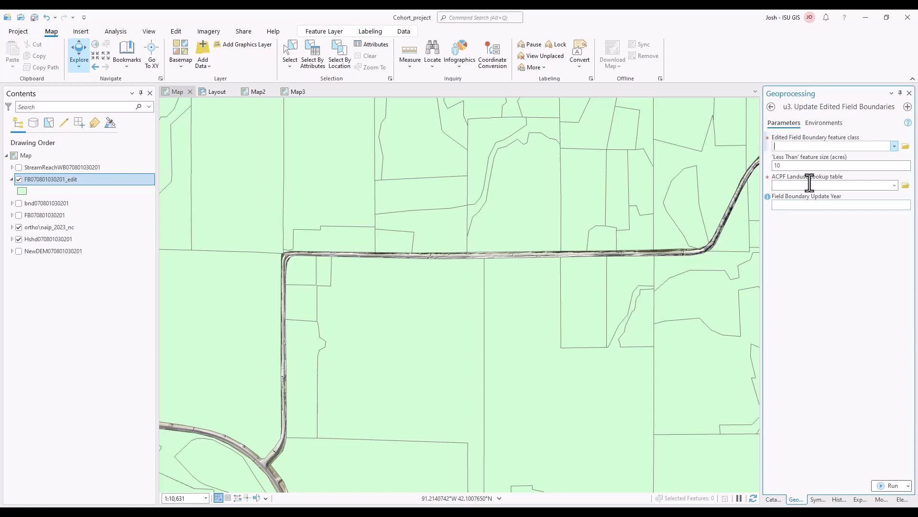
pyautogui.click(895, 145)
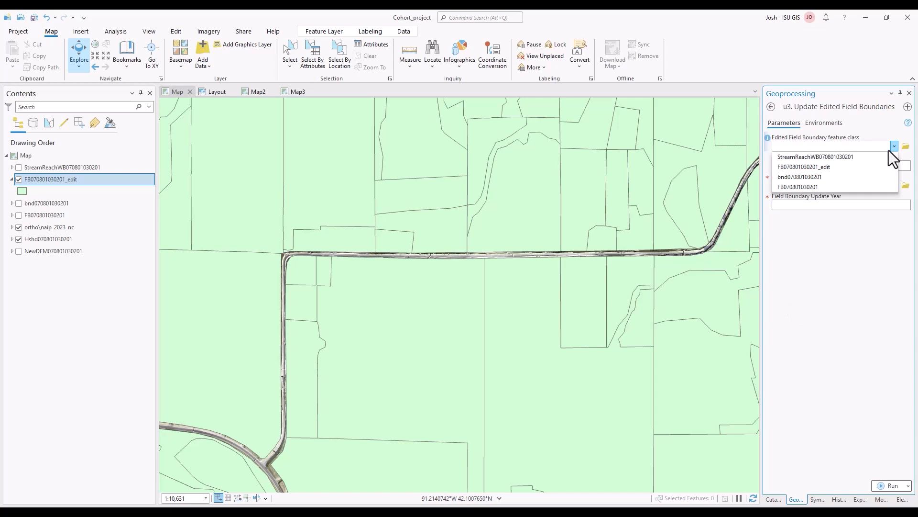
pyautogui.click(821, 170)
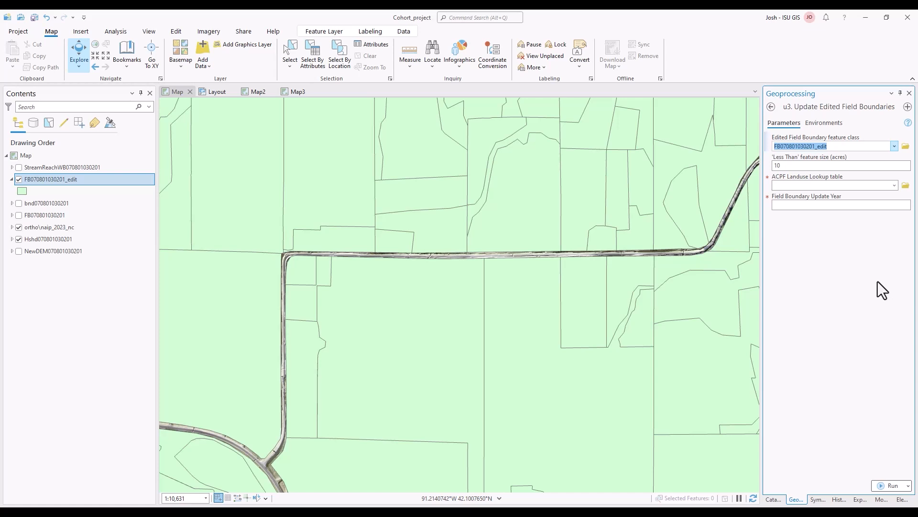
# Set the ACPF Landuse Lookup table to ACPF_CDLlkup_2022.dbf from the ACPF_V5_Pro folder on the C: drive.
pyautogui.click(906, 186)
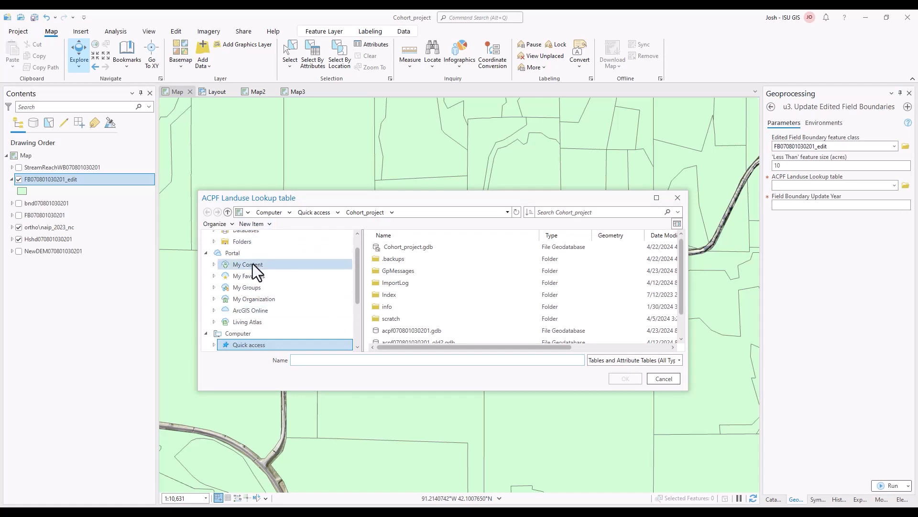
pyautogui.click(244, 334)
pyautogui.doubleClick(392, 257)
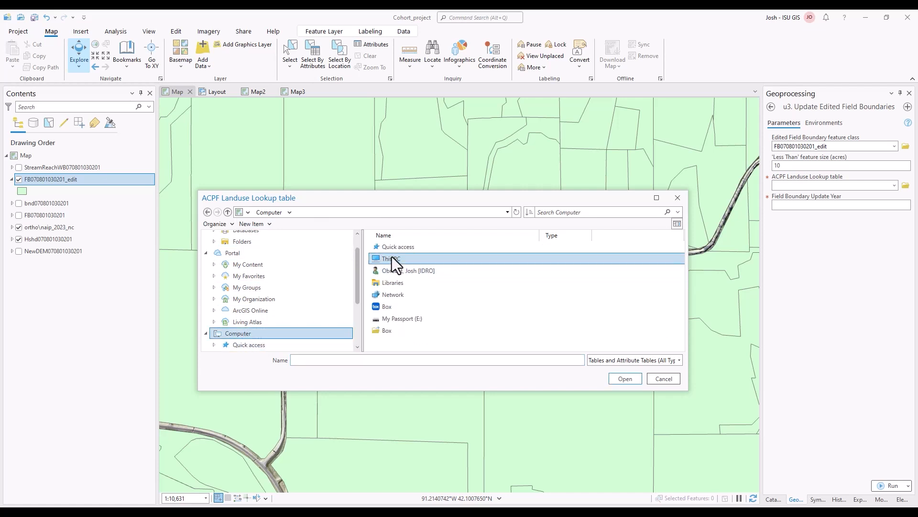
pyautogui.doubleClick(401, 333)
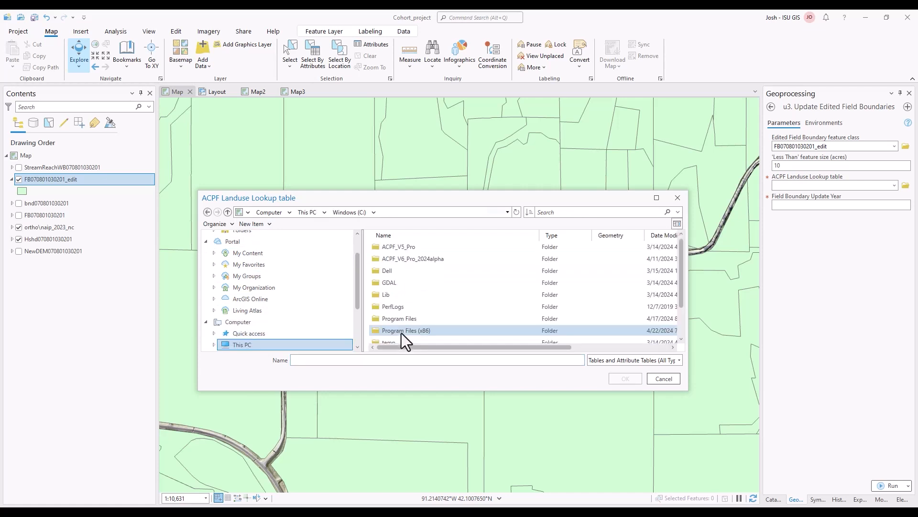
pyautogui.doubleClick(414, 246)
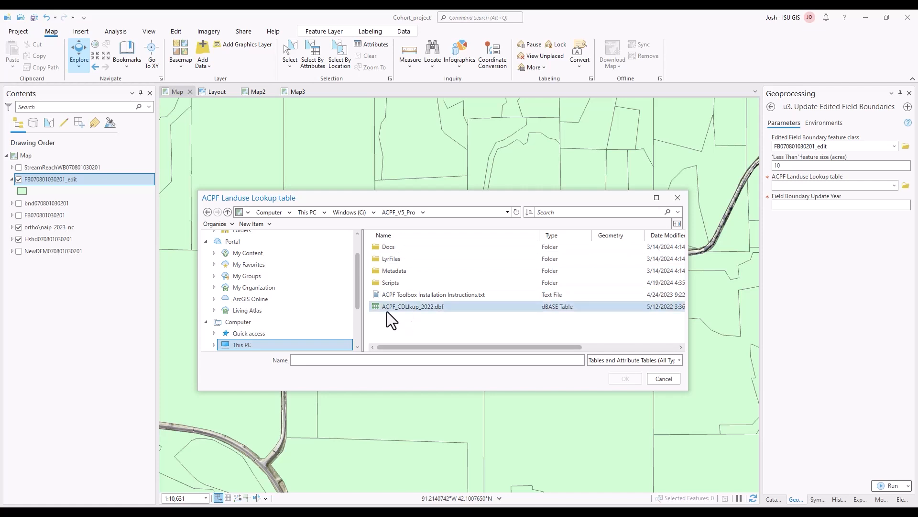
pyautogui.click(412, 307)
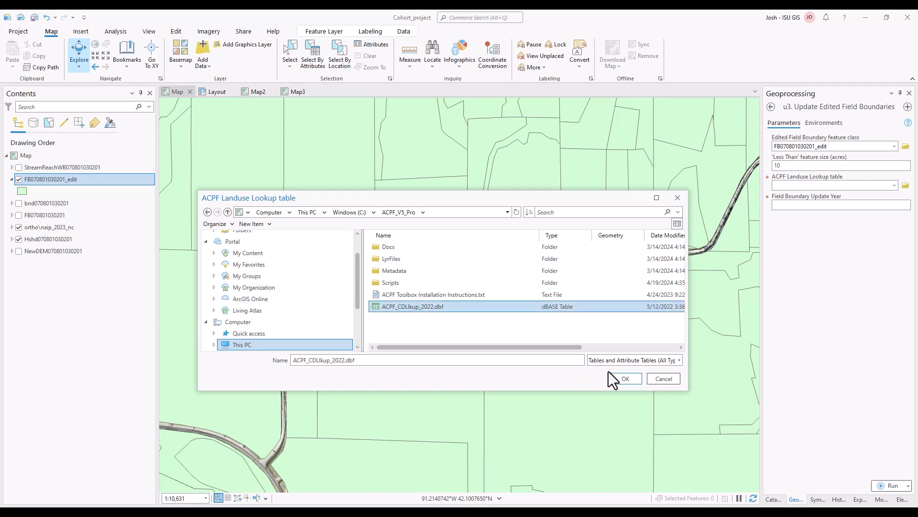
pyautogui.click(625, 378)
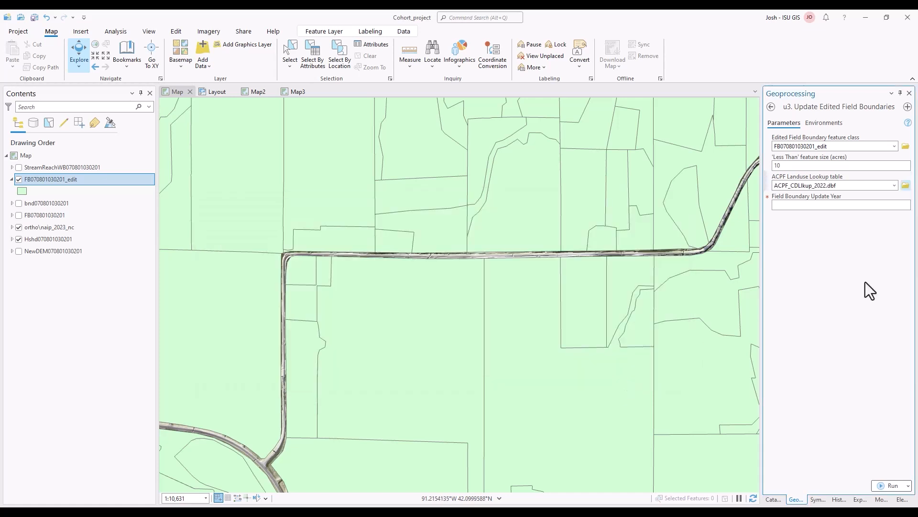
# Set the Field Boundary Update Year to 2024 and run the field boundary update.
pyautogui.click(830, 207)
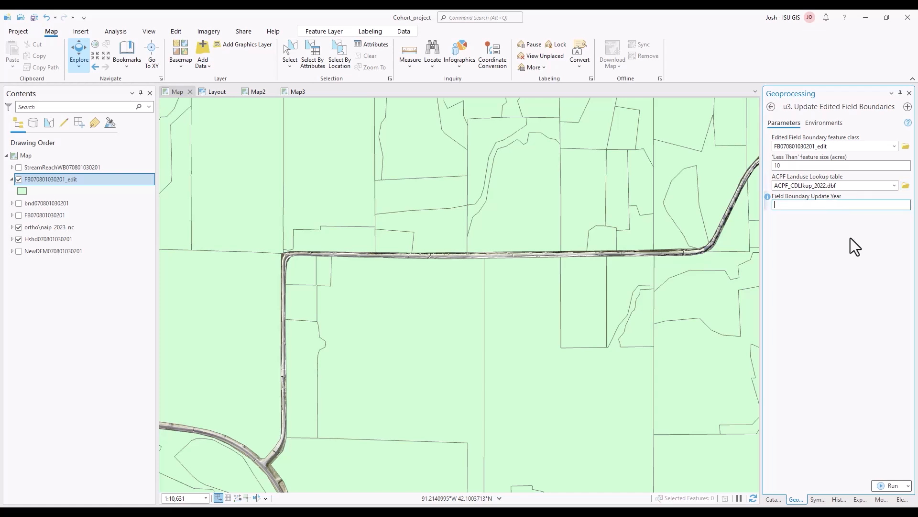
pyautogui.write('2024')
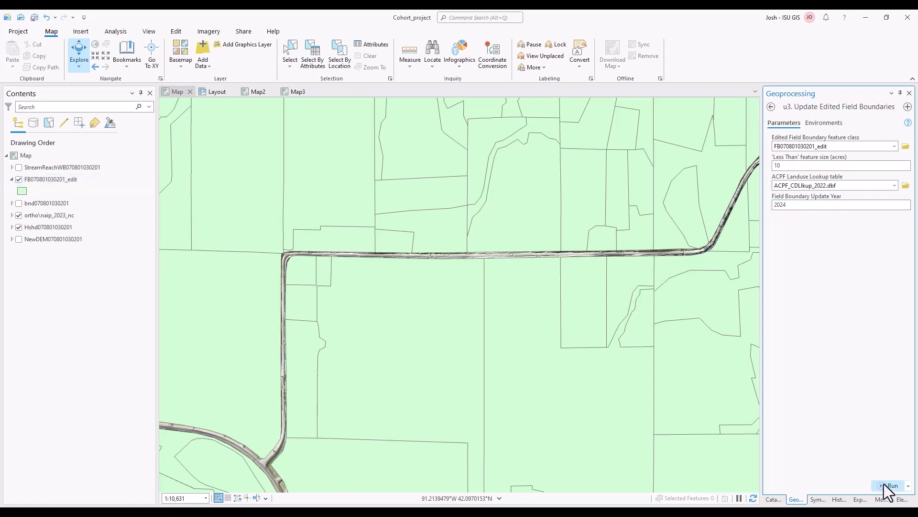
pyautogui.click(884, 483)
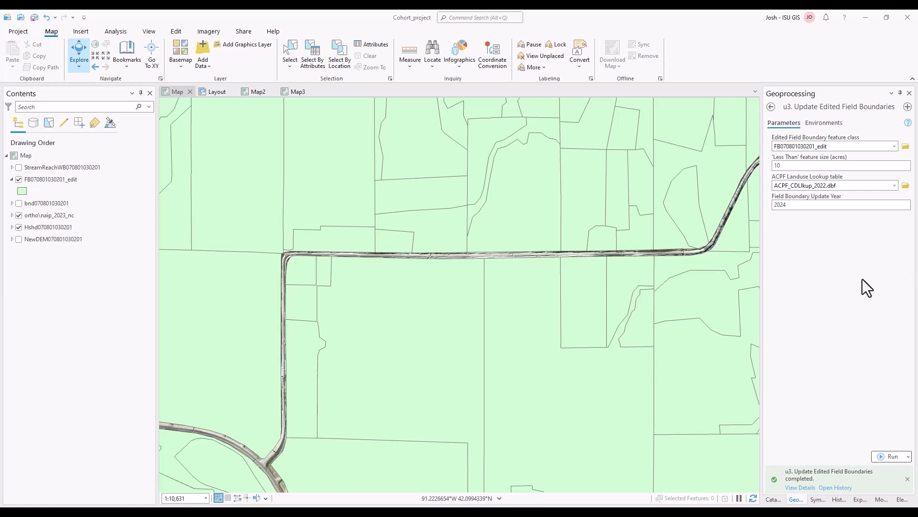
pyautogui.click(774, 500)
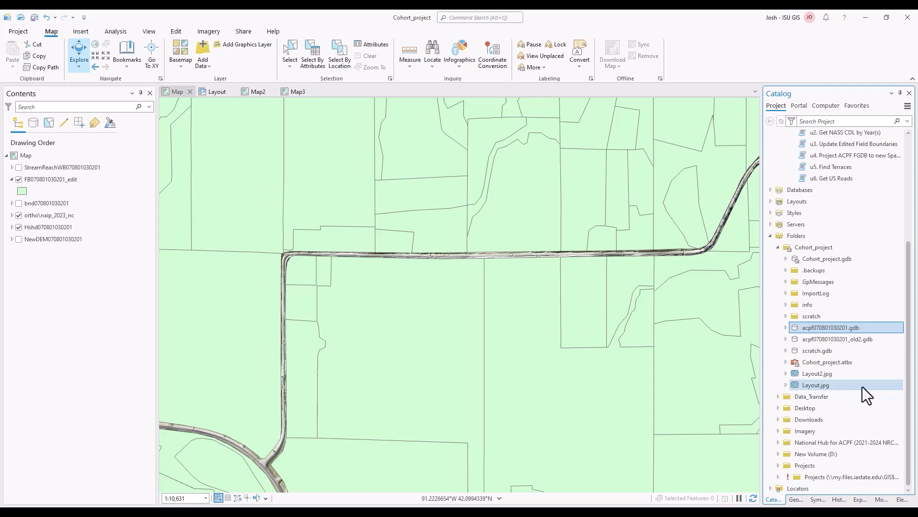
pyautogui.click(786, 328)
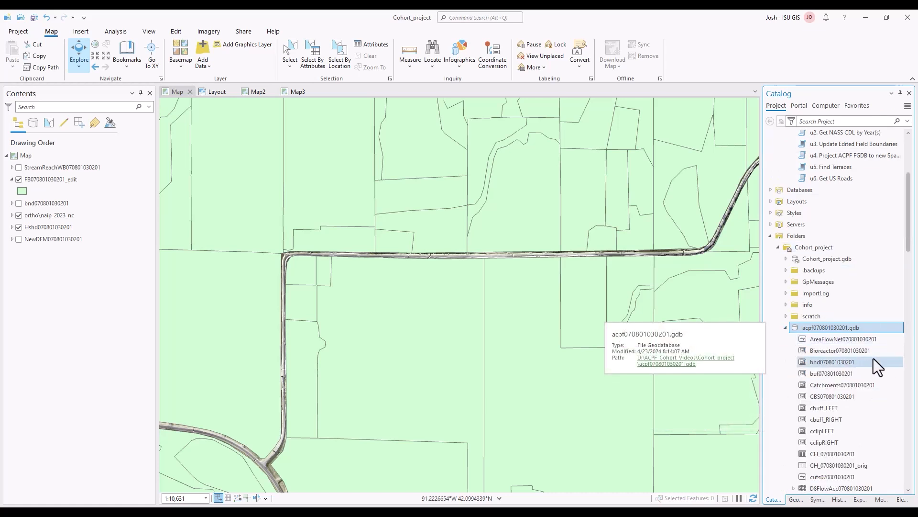
pyautogui.scroll(-8, 872, 356)
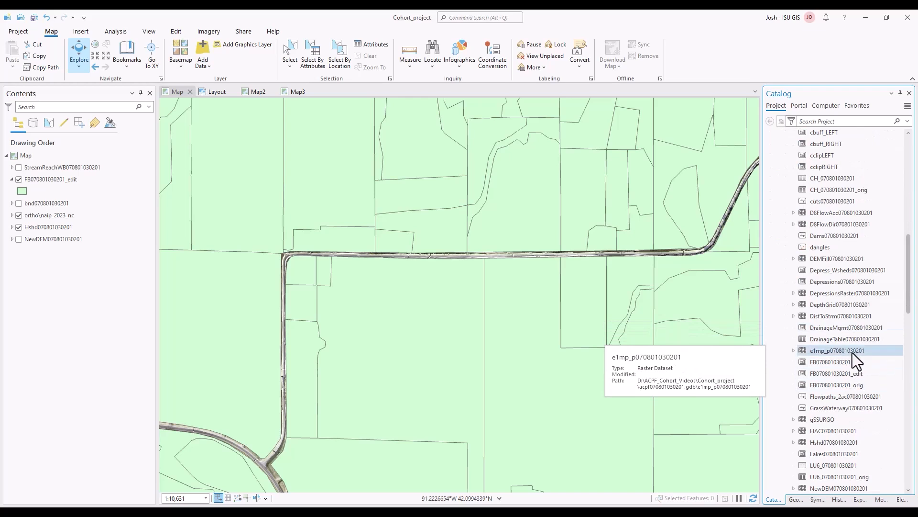
pyautogui.click(871, 374)
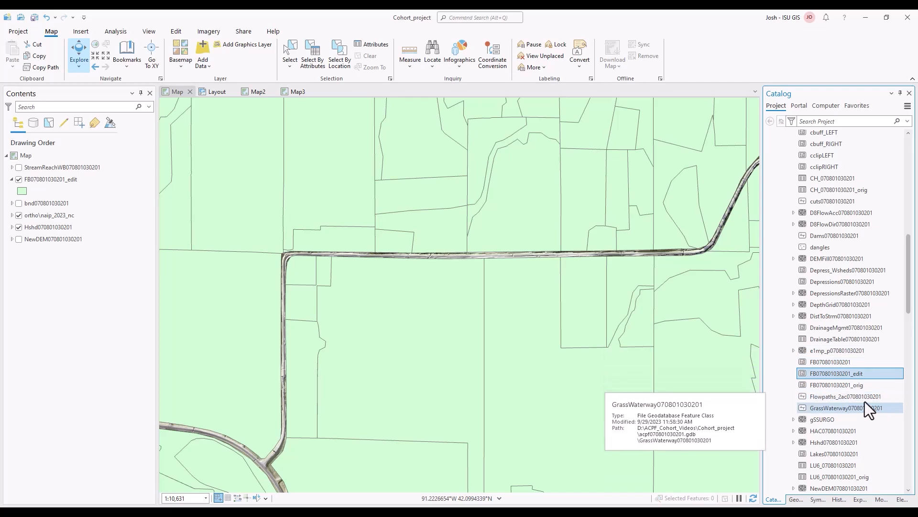
pyautogui.click(866, 386)
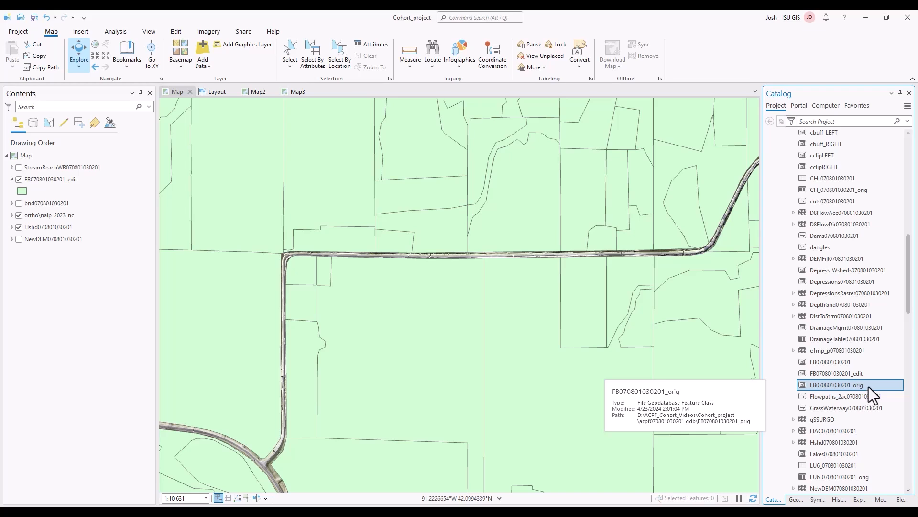
pyautogui.click(861, 363)
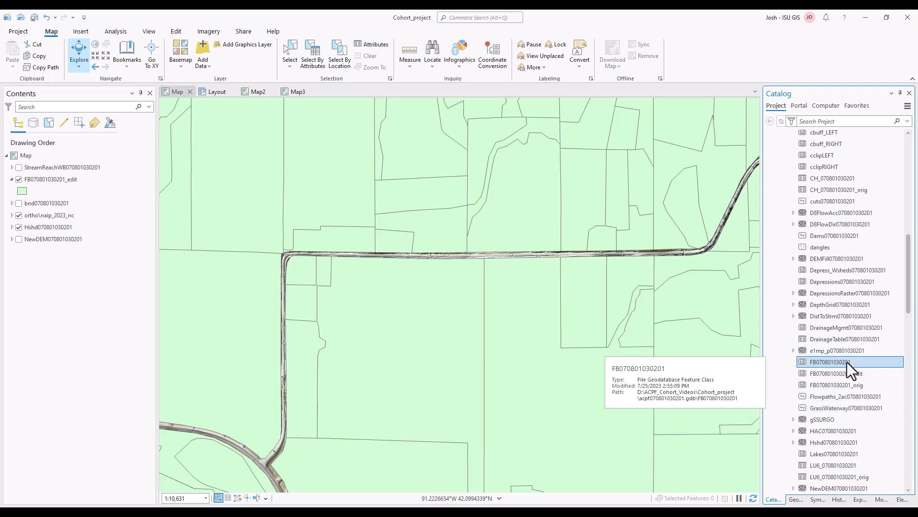
pyautogui.moveTo(847, 363)
pyautogui.mouseDown()
pyautogui.moveTo(859, 362)
pyautogui.moveTo(629, 366)
pyautogui.mouseUp()
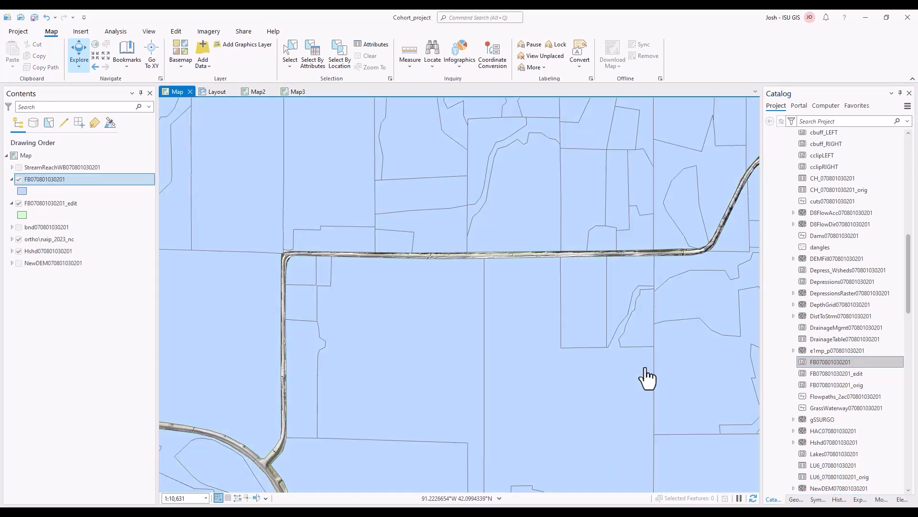
pyautogui.rightClick(54, 182)
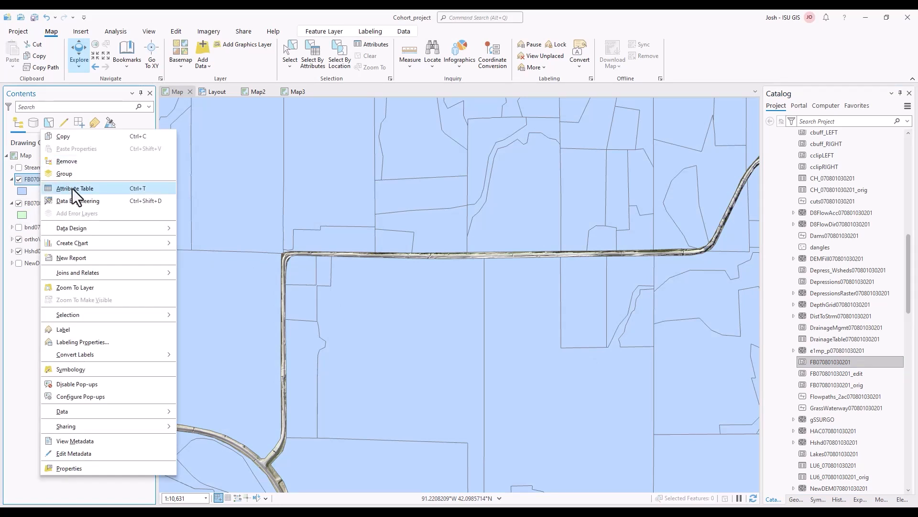
pyautogui.click(73, 188)
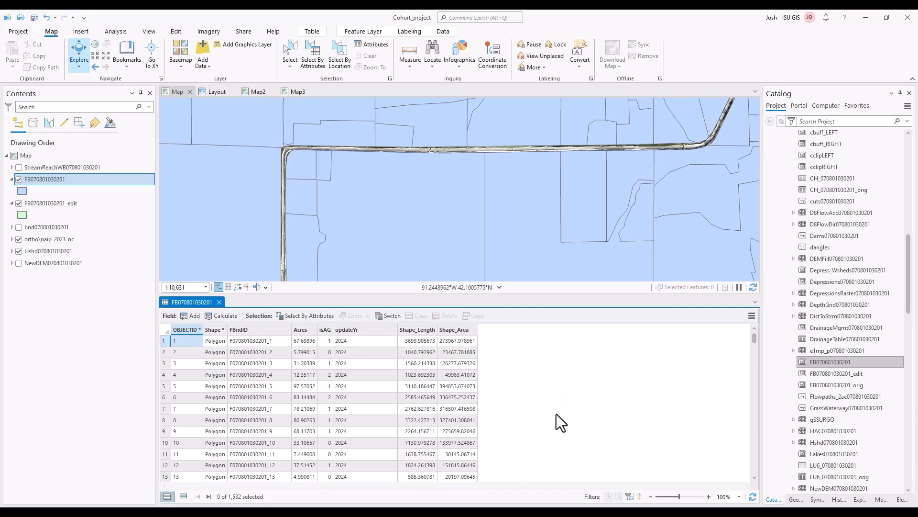
pyautogui.click(357, 333)
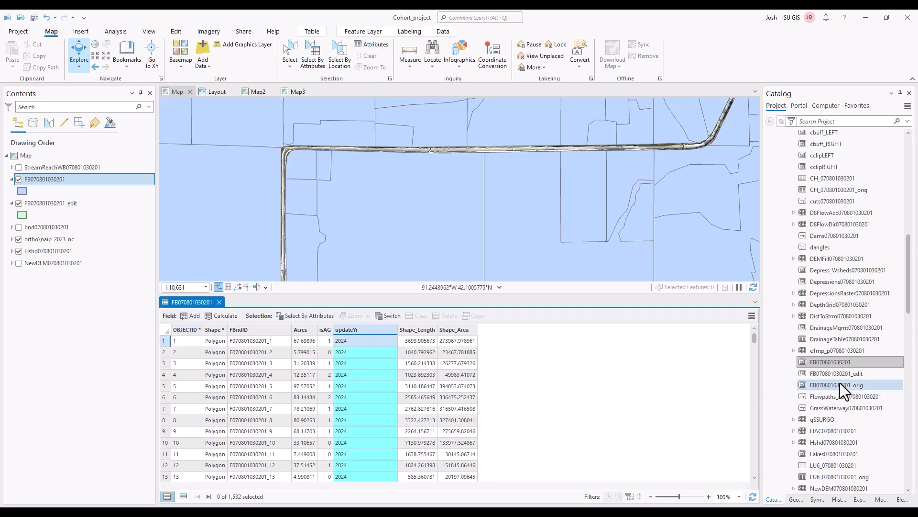
pyautogui.moveTo(840, 382)
pyautogui.moveTo(838, 386); pyautogui.dragTo(481, 251)
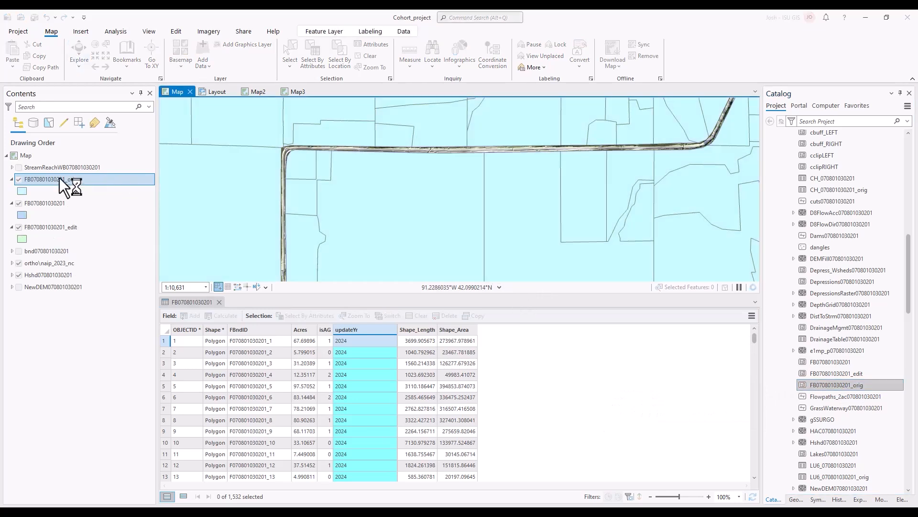
pyautogui.rightClick(59, 178)
pyautogui.click(110, 150)
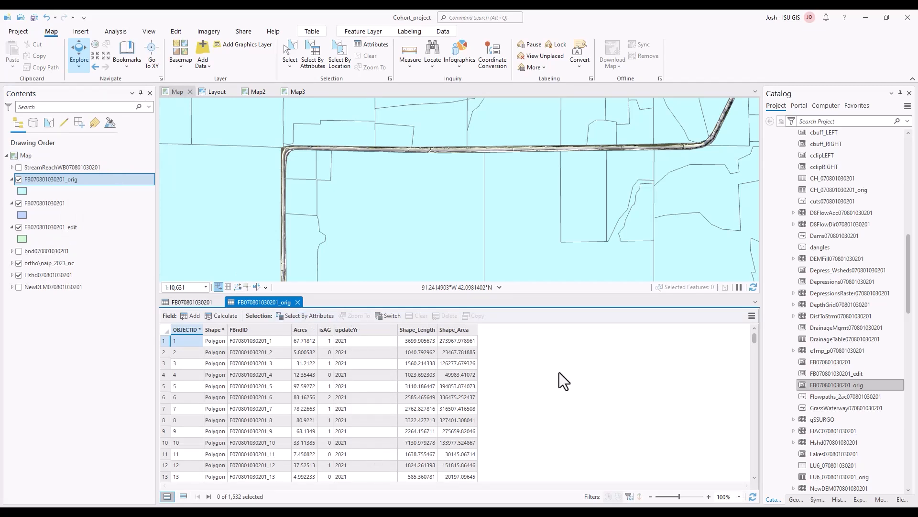
# Look through acpf070801030201.gdb for the current and orig versions of the LU6 and CH tables.
pyautogui.scroll(-2, 860, 402)
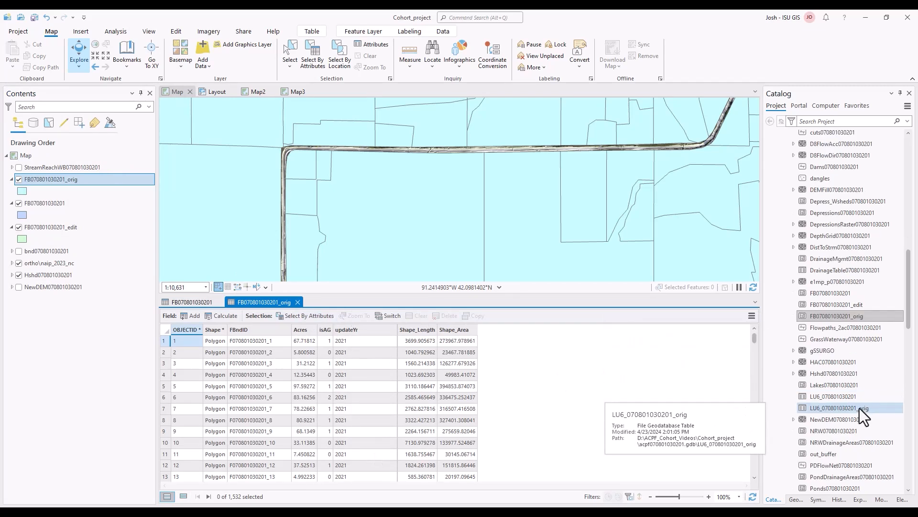
pyautogui.scroll(5, 853, 397)
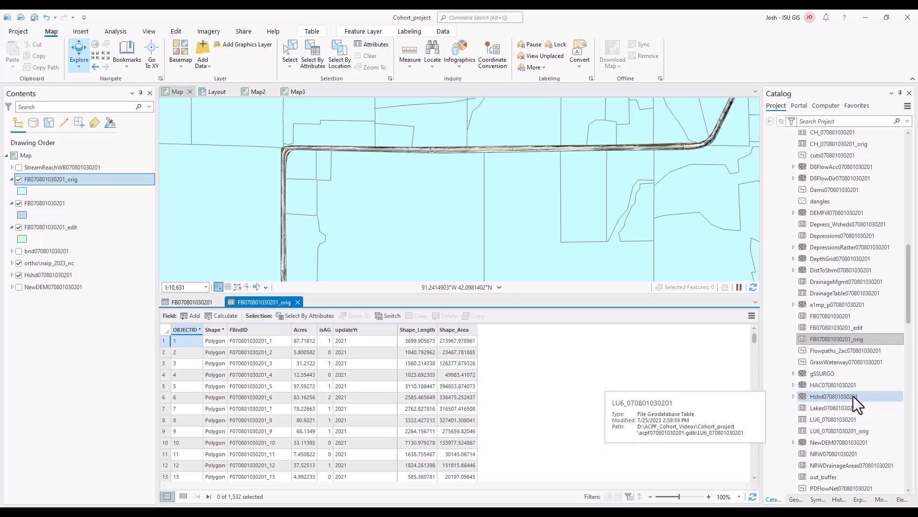